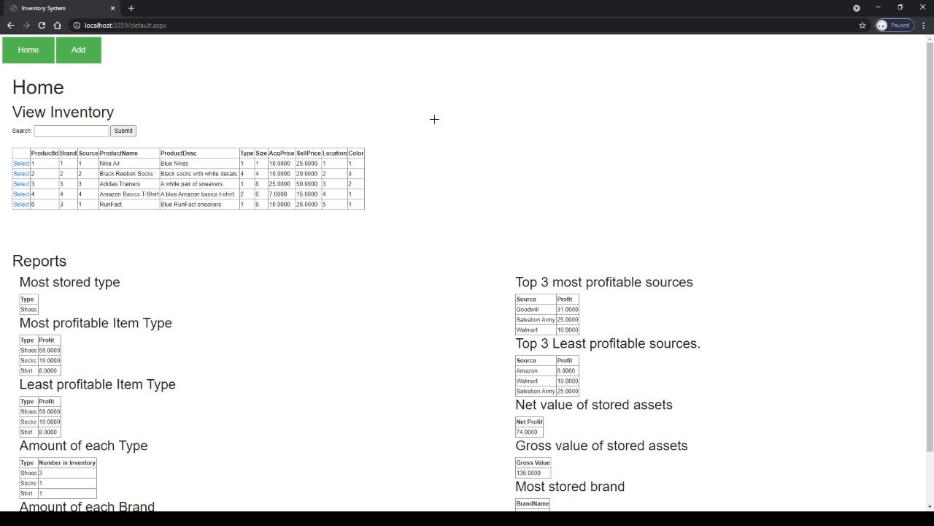
Search the inventory for "Nike"
left_click(53, 130)
left_click(237, 90)
left_click(55, 133)
type("Nike")
key("Return")
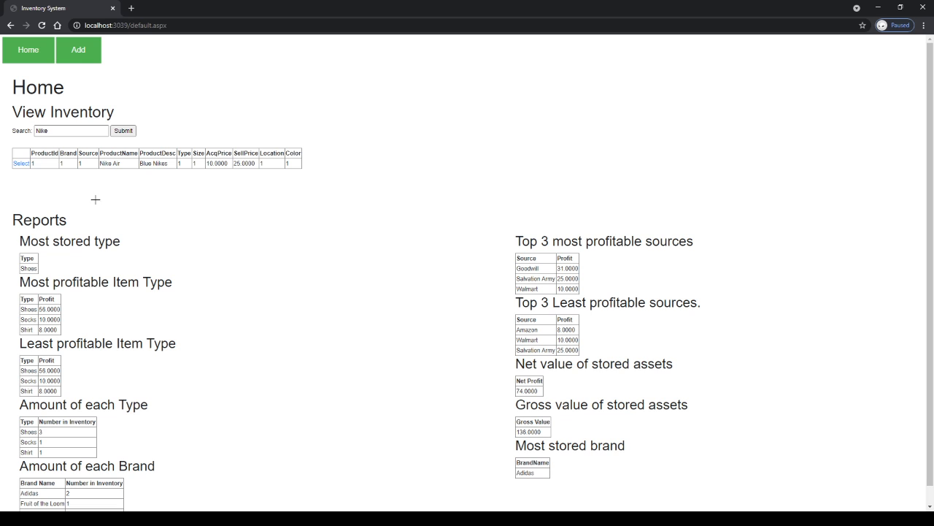
scroll(75, 196, "down", 1)
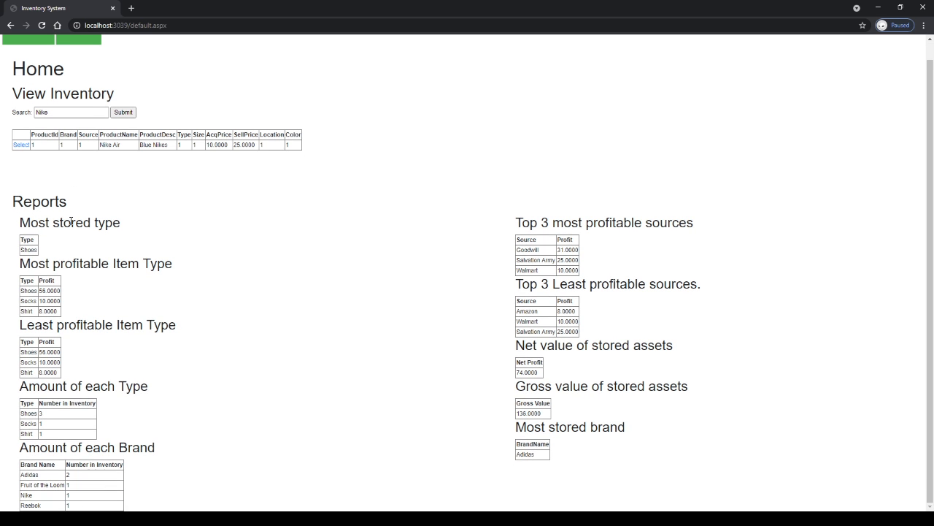
Clear the inventory search so that all products are listed again
double_click(59, 112)
key("BackSpace")
key("Return")
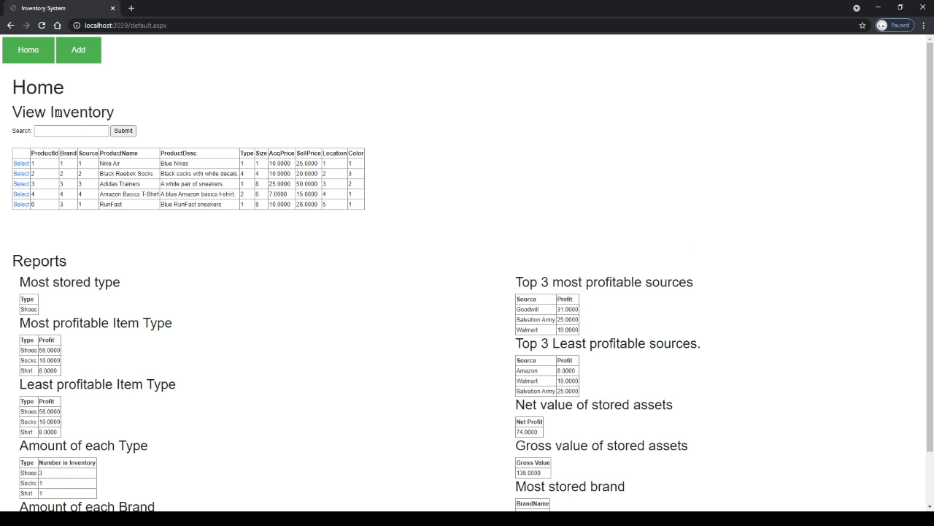
Show the detail record of the Nike Air product and look over its fields and record options
left_click(21, 163)
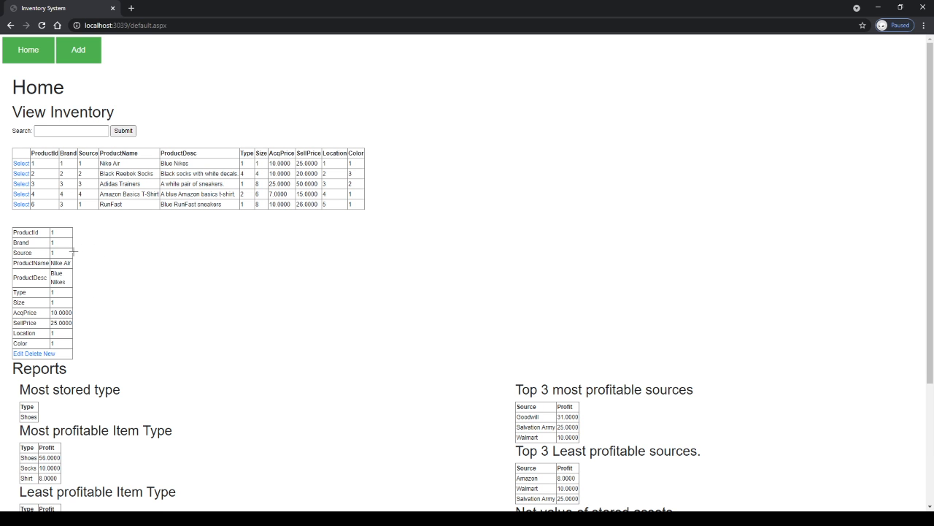
scroll(139, 276, "down", 2)
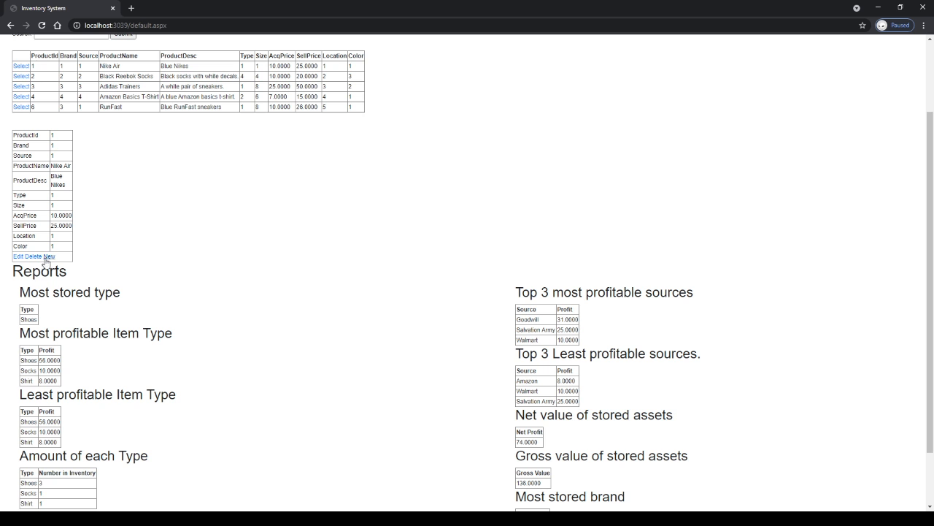
scroll(141, 238, "up", 1)
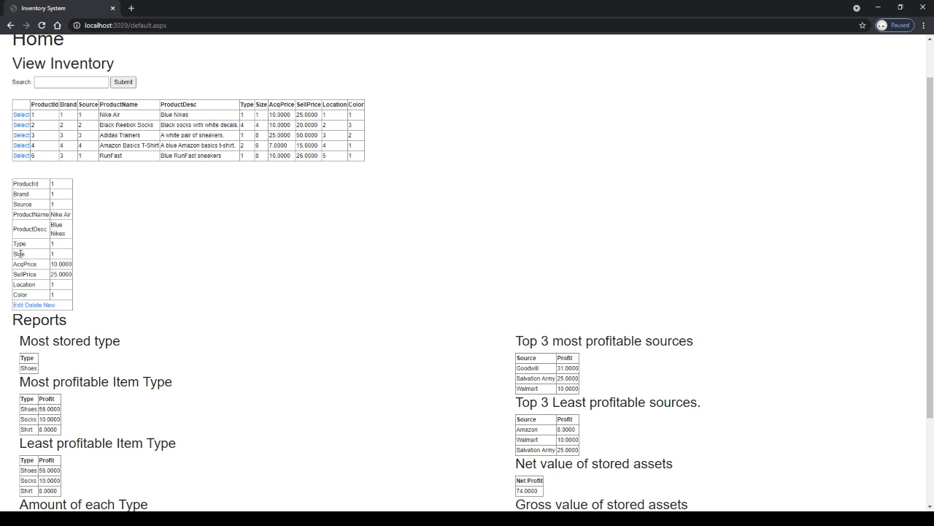
scroll(102, 256, "down", 1)
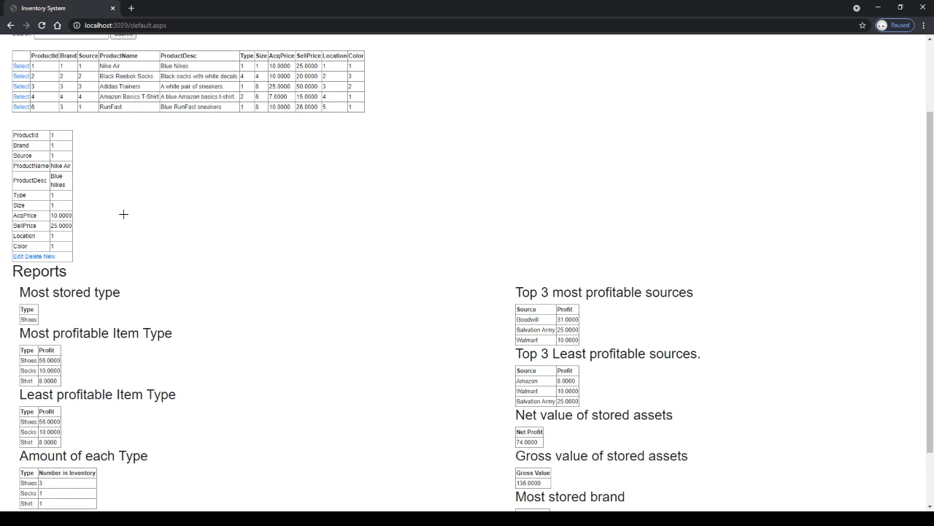
Examine the reports on the most stored type, the most profitable item types and the top 3 most profitable sources
scroll(139, 198, "down", 1)
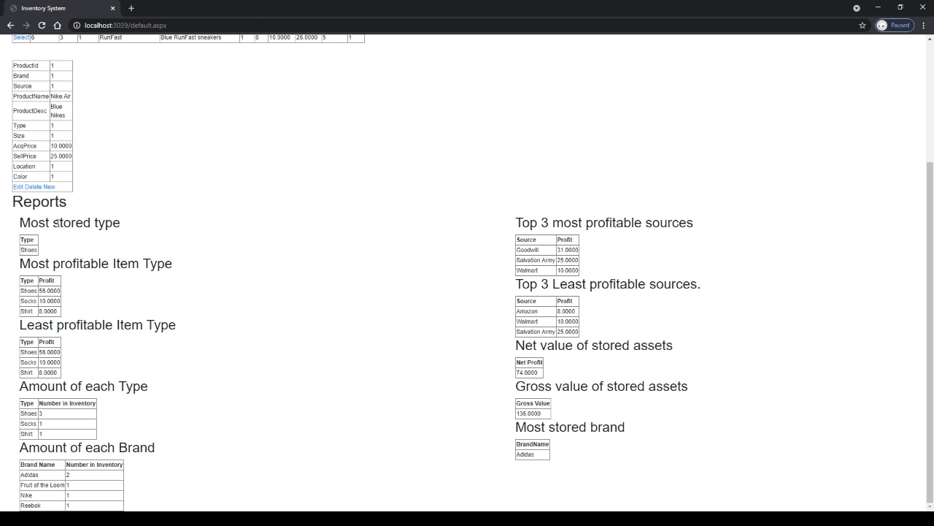
mouse_move(12, 221)
left_mouse_down()
mouse_move(108, 225)
mouse_move(16, 226)
left_mouse_up()
left_click(27, 248)
double_click(27, 250)
left_click(185, 238)
left_click_drag(517, 219, 637, 223)
left_click(618, 250)
left_click_drag(516, 249, 566, 249)
left_click(558, 250)
left_click(559, 260)
left_click_drag(27, 290, 45, 291)
left_click(174, 295)
scroll(236, 313, "up", 3)
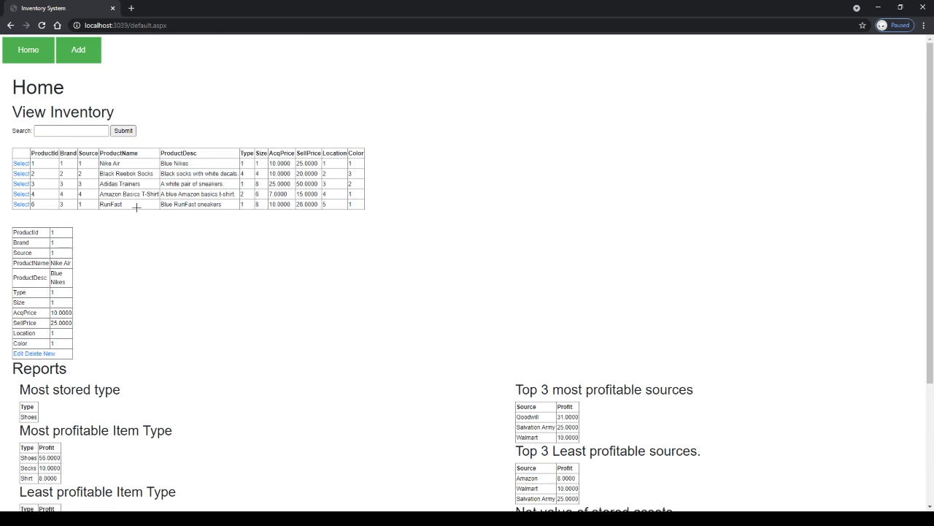
Reload the home page and add a new product type named "Misc"
left_click(47, 55)
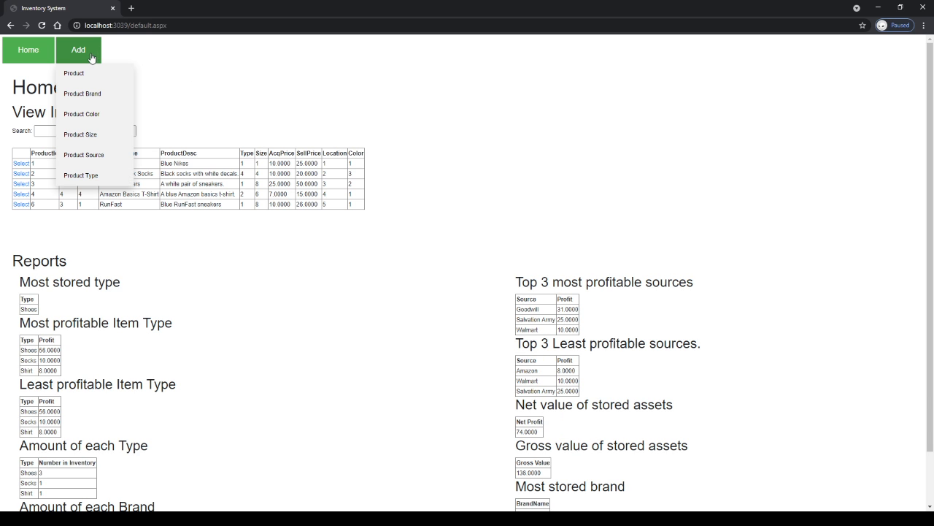
mouse_move(80, 48)
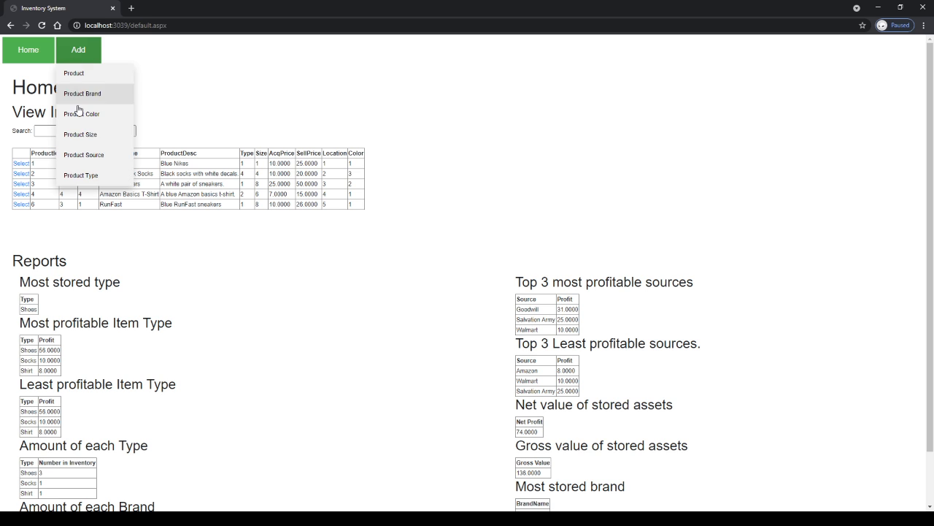
left_click(88, 178)
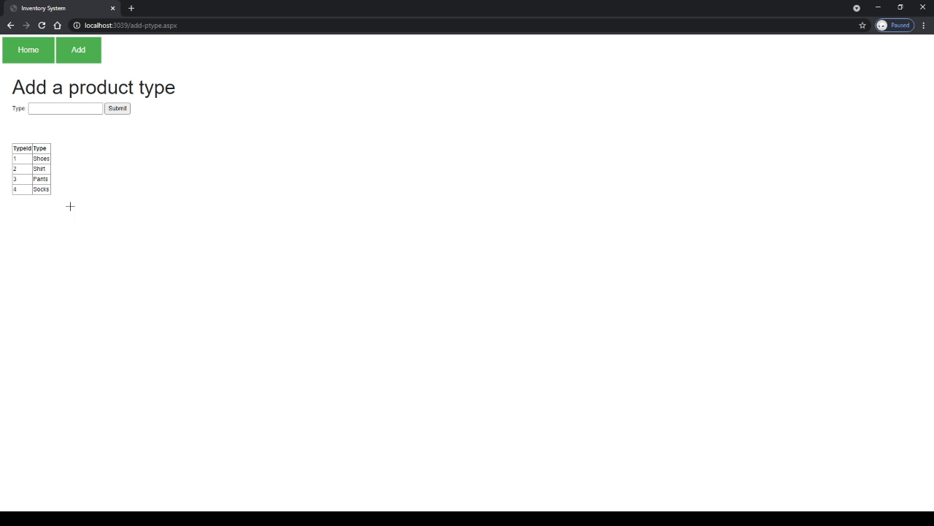
left_click(42, 110)
left_click(344, 174)
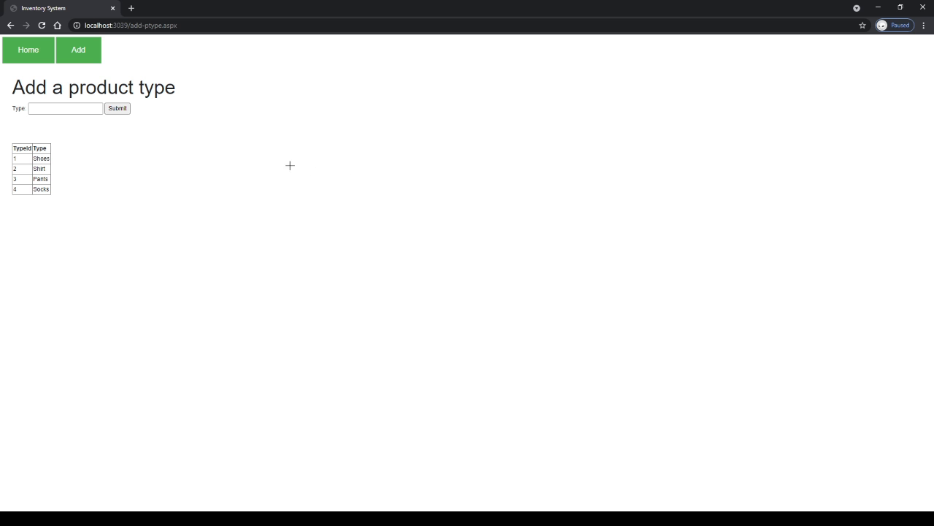
left_click(75, 108)
left_click(119, 110)
Add a new product source named "Belk"
mouse_move(75, 64)
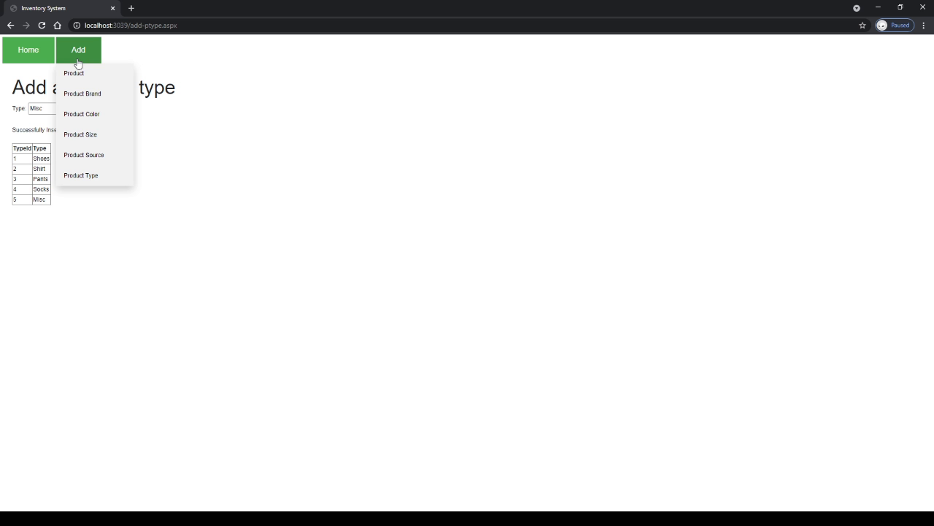
left_click(101, 153)
left_click(67, 107)
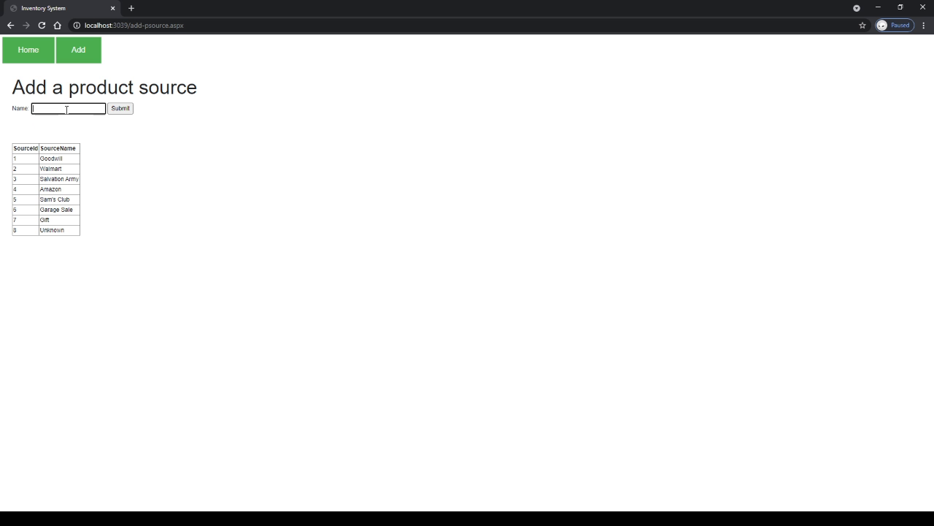
left_click(271, 198)
left_click(73, 113)
left_click(72, 112)
left_click(210, 112)
left_click(70, 108)
left_click(117, 110)
Add a new product size named "Men 10"
mouse_move(77, 55)
left_click(102, 136)
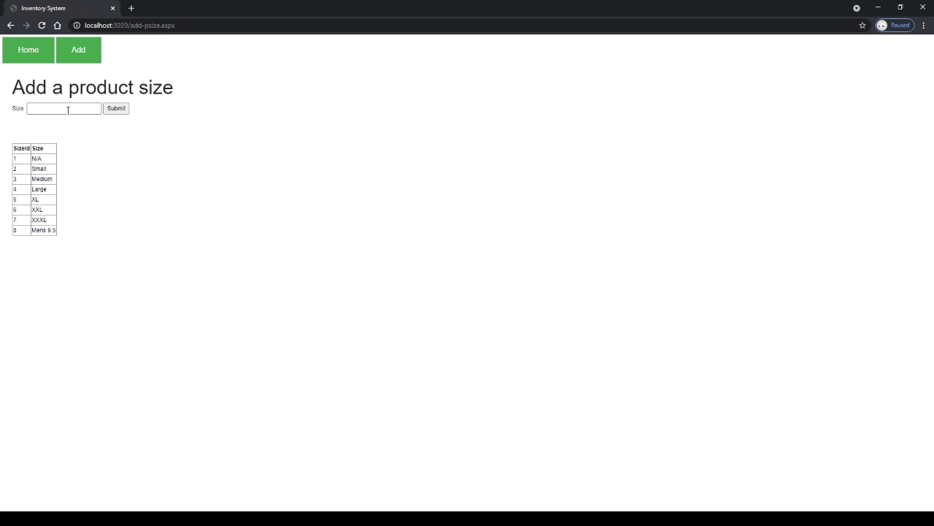
left_click(346, 171)
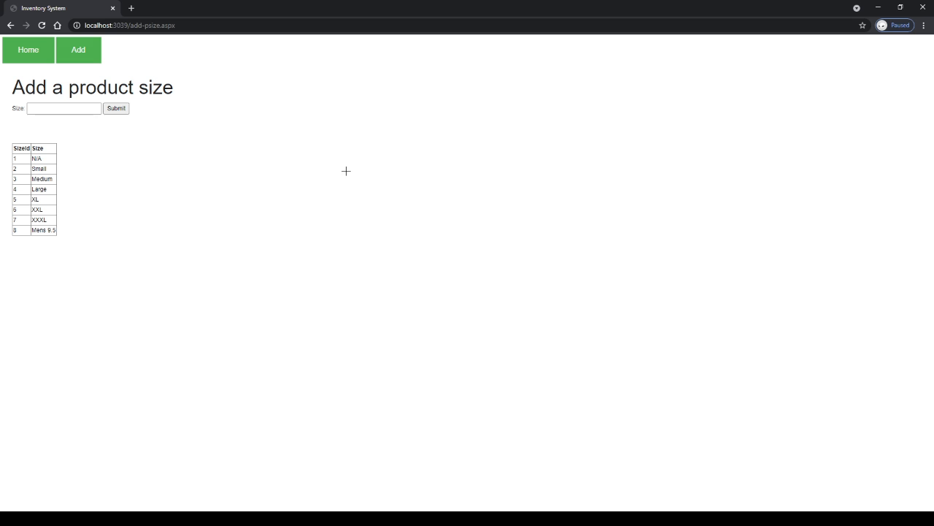
left_click(77, 104)
left_click(116, 109)
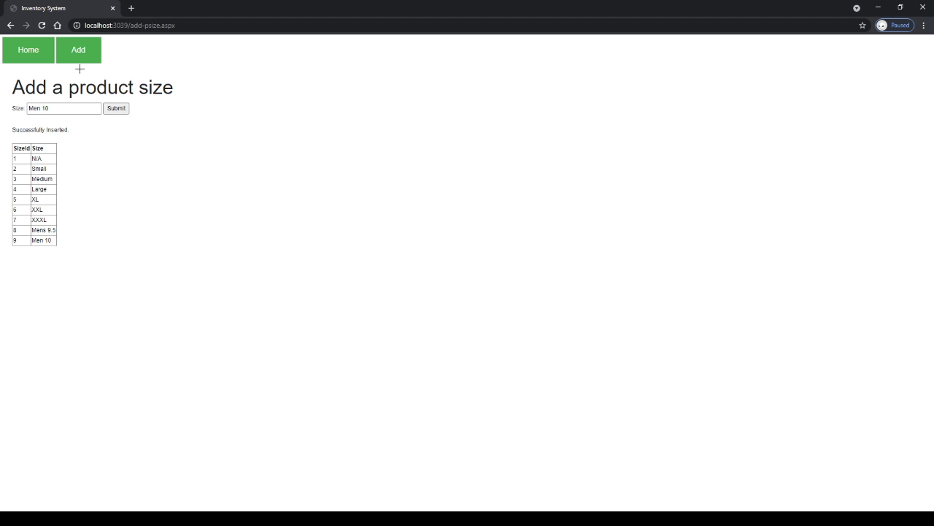
Add a new product color named "Teal"
mouse_move(78, 56)
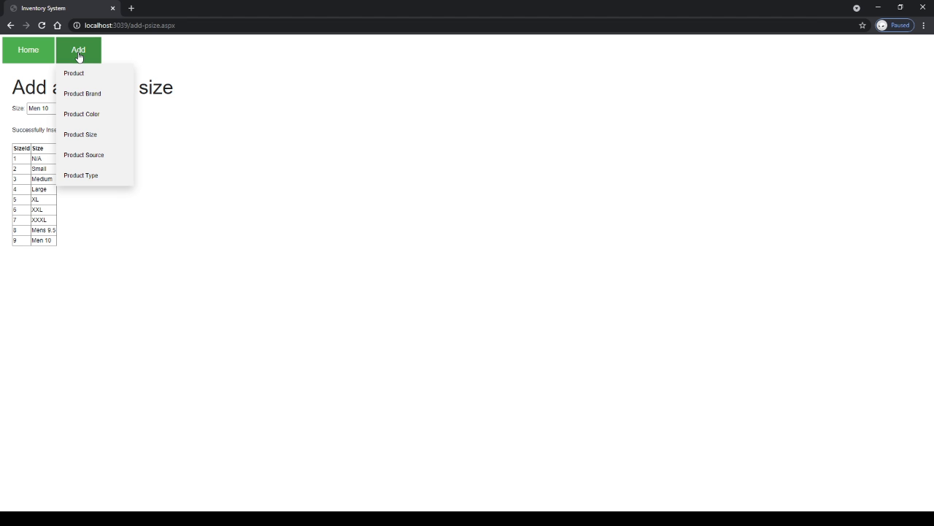
left_click(118, 114)
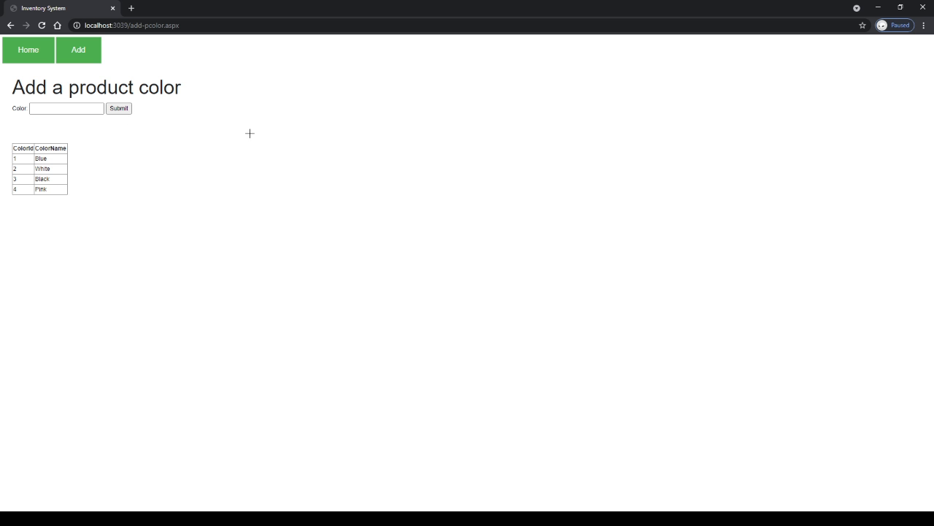
left_click(68, 108)
type("Cyan")
key("BackSpace")
key("BackSpace")
key("BackSpace")
key("BackSpace")
type("Te")
left_click(112, 109)
Add a new product brand named "New Balance"
mouse_move(85, 63)
left_click(109, 93)
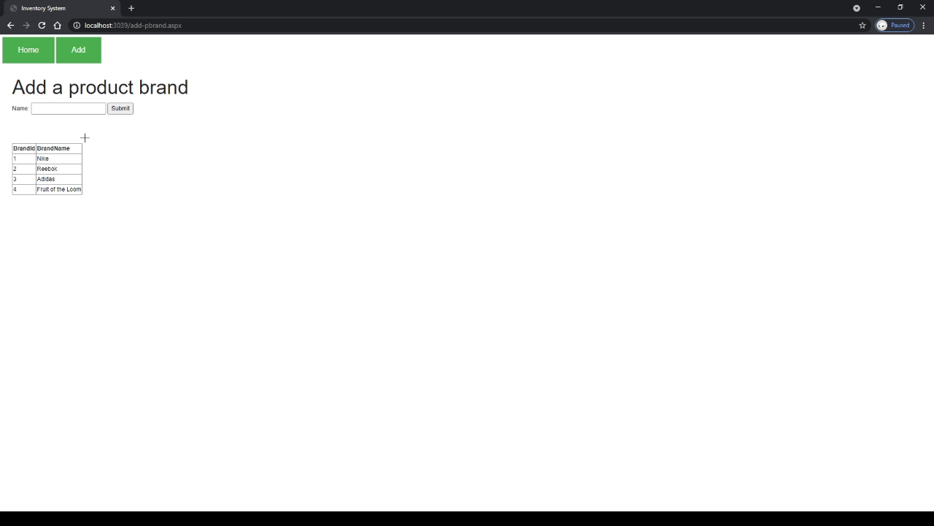
left_click(72, 110)
left_click(219, 191)
left_click(41, 108)
left_click(176, 127)
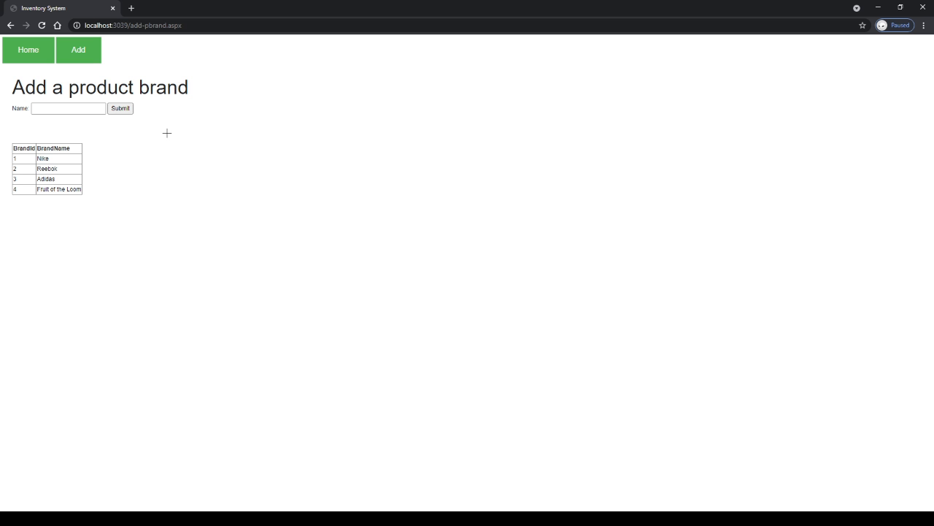
left_click(80, 107)
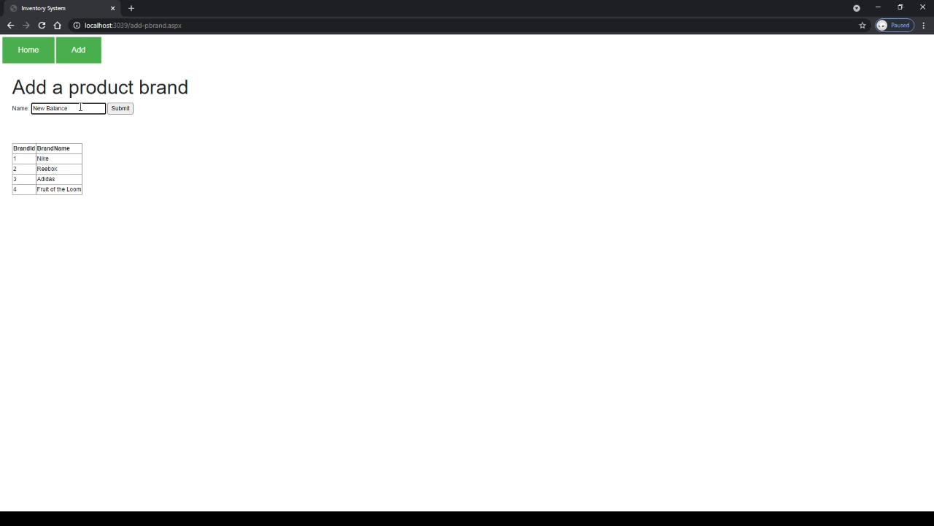
left_click(122, 113)
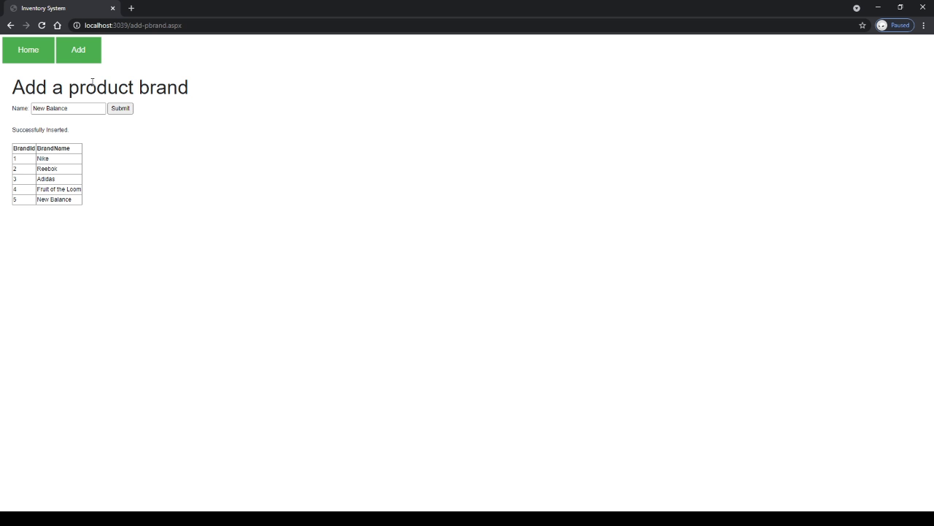
Start a new product entry with brand New Balance, source Belk and product name "V608"
left_click(76, 73)
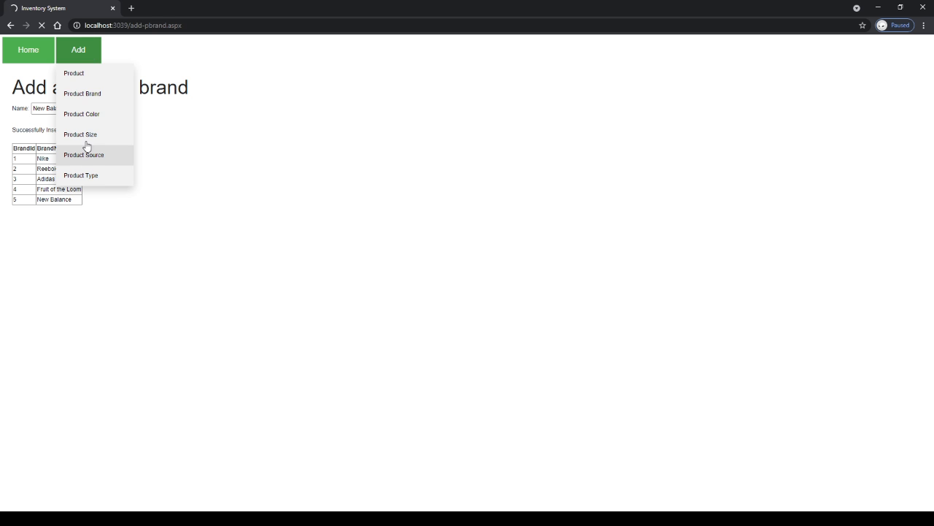
mouse_move(94, 62)
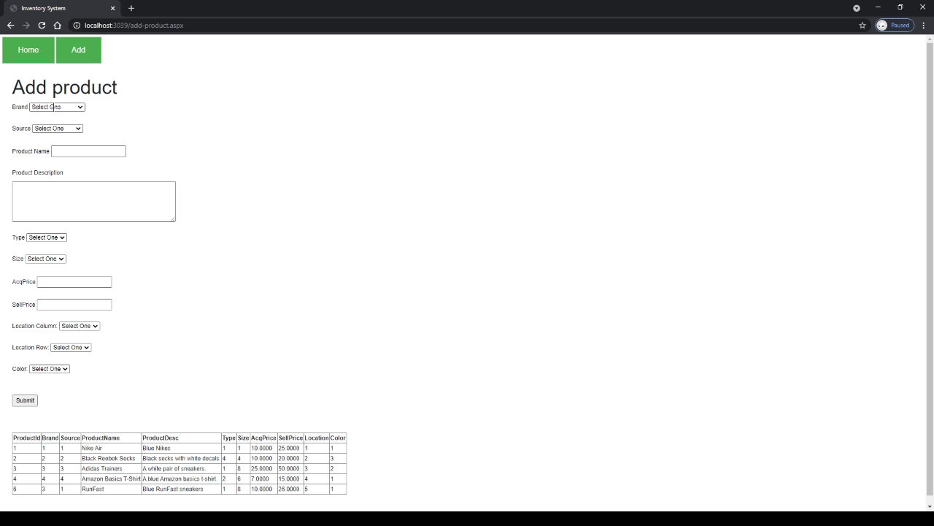
left_click(69, 153)
left_click(59, 203)
left_click(92, 151)
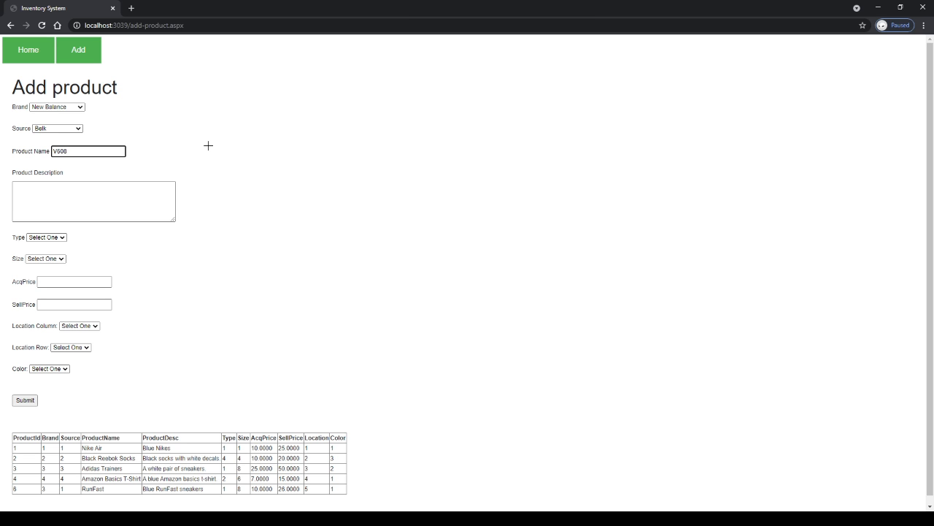
Enter the product description "A teal set of V608 New Balance sneakers."
left_click(143, 185)
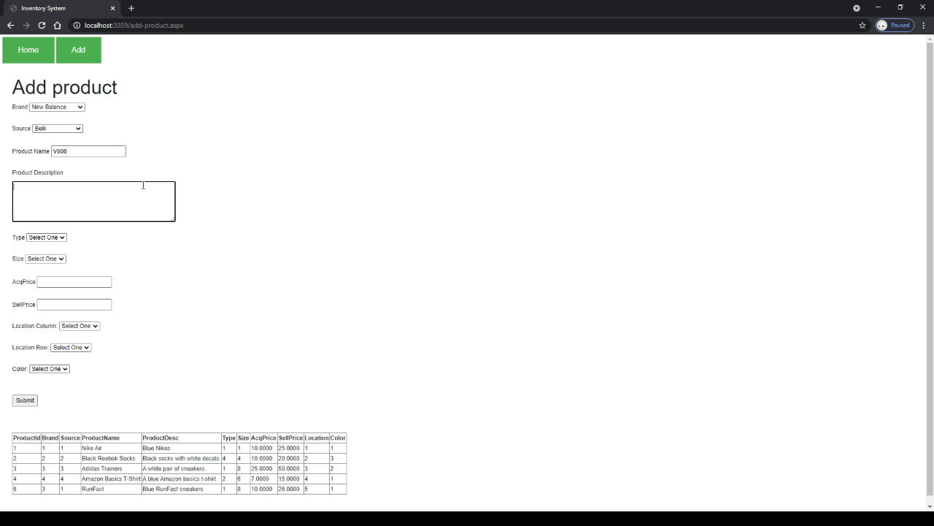
type("A teal s")
type("et gb")
key("BackSpace")
key("BackSpace")
type("y V")
type("6")
key("BackSpace")
key("BackSpace")
type("of")
type("New Balance")
type(" sneak")
type("kers")
type(".")
Set the new product's type to Shoes and its size to Men 10
left_click(46, 236)
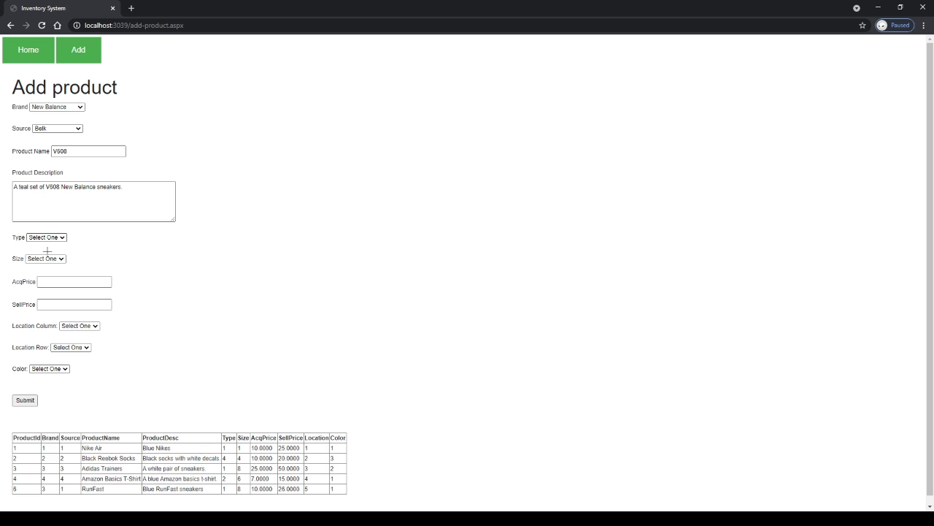
left_click(45, 252)
left_click(44, 259)
left_click(58, 324)
Set the product's acquisition price to 40 and its selling price to 65.50
left_click(93, 284)
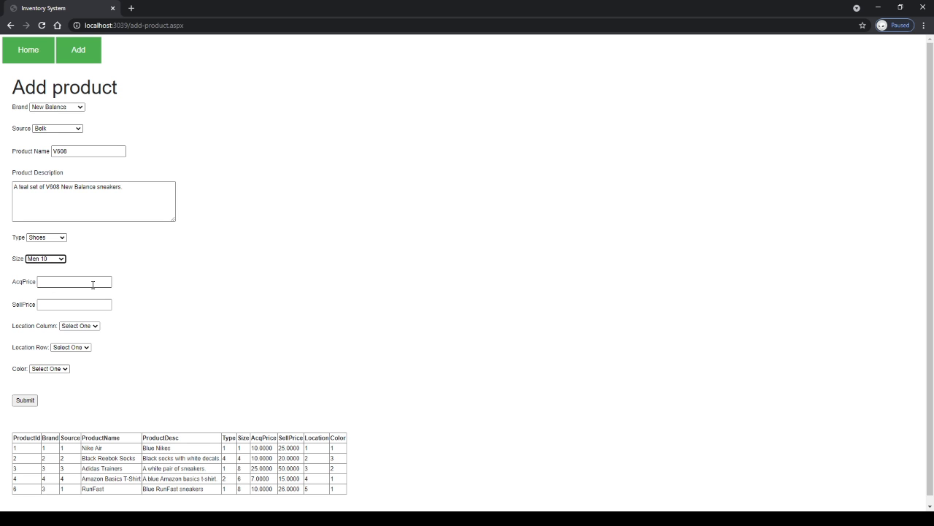
type("40")
left_click(82, 304)
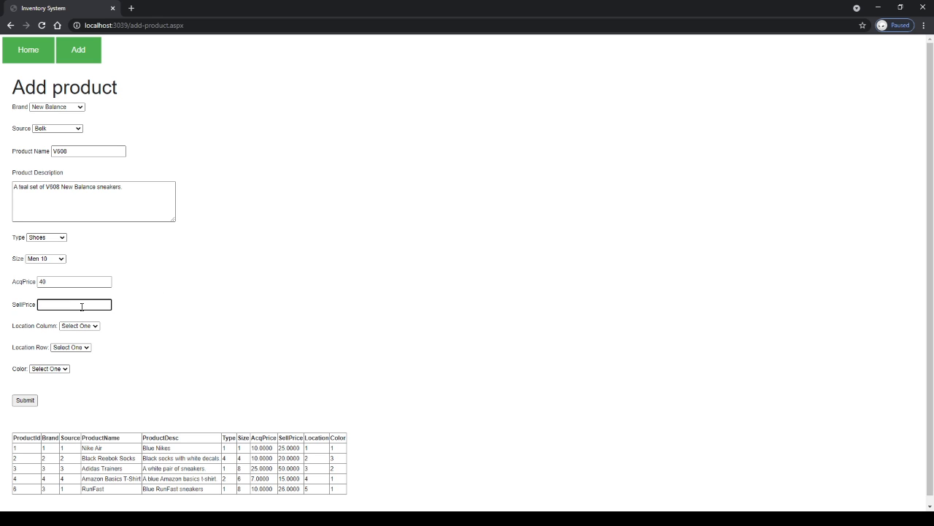
type("65.50")
Set the product's location to column A, row 7, and its color to Teal
left_click(239, 319)
scroll(192, 313, "down", 1)
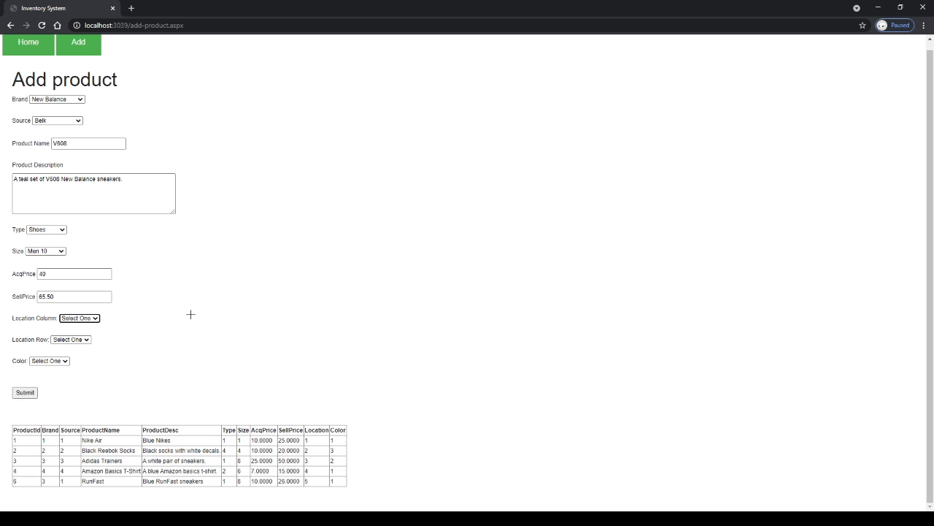
left_click(75, 334)
left_click(74, 339)
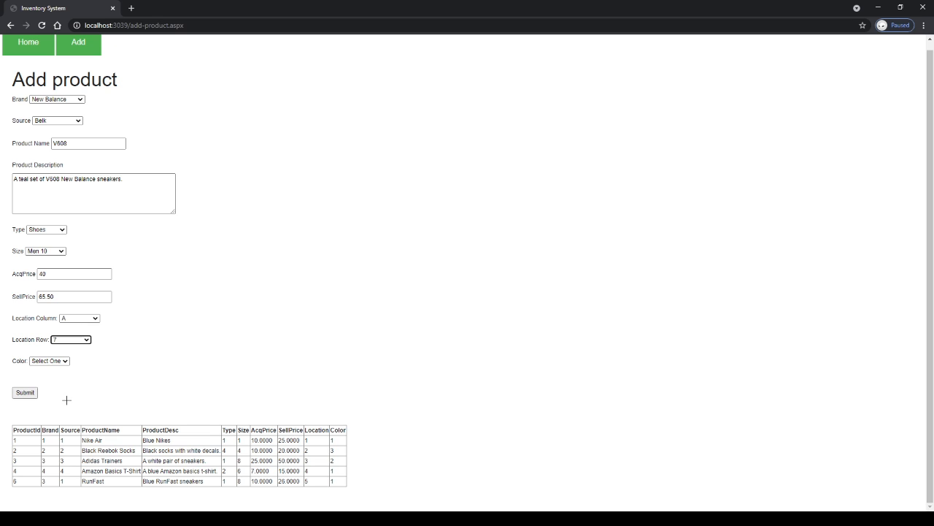
key("7")
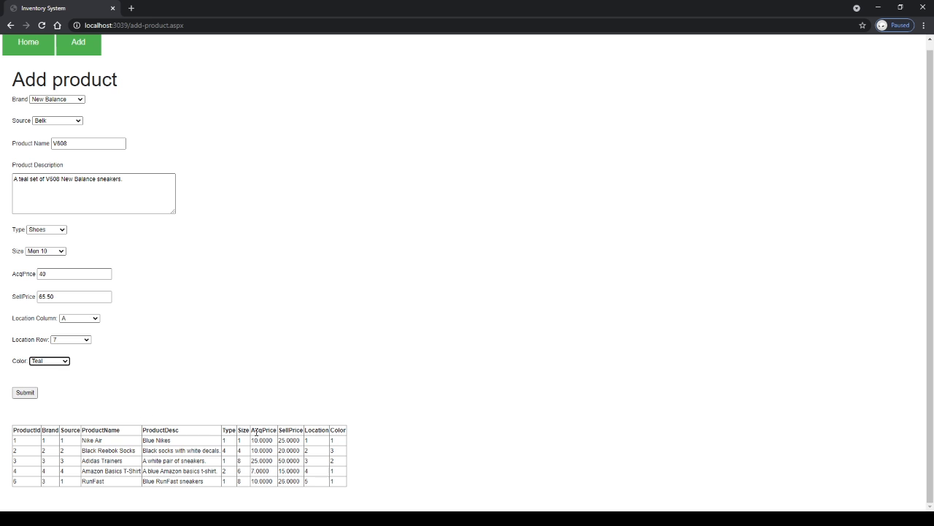
Submit the completed product form and check the product list below it
left_click(174, 350)
left_click(32, 394)
scroll(255, 461, "down", 1)
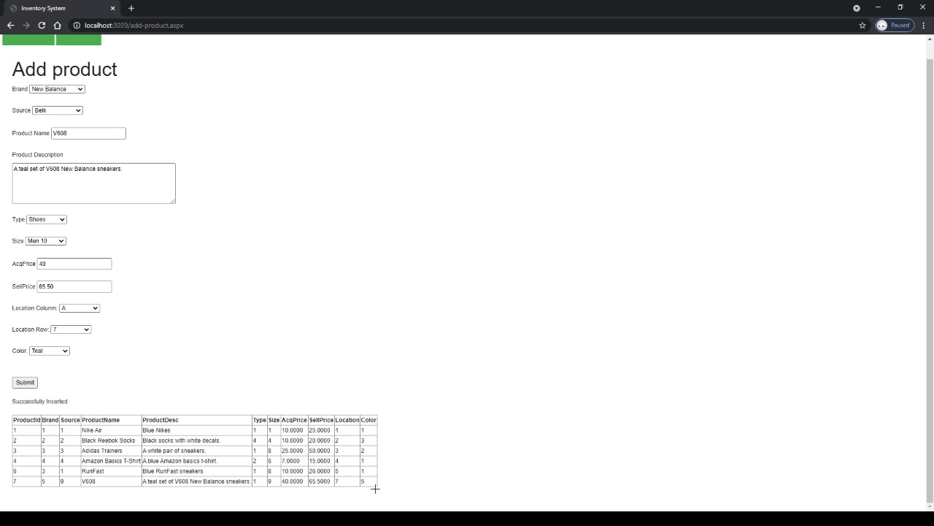
Highlight the product table below the form, and single out the V608 row to check its values
left_click_drag(375, 487, 14, 415)
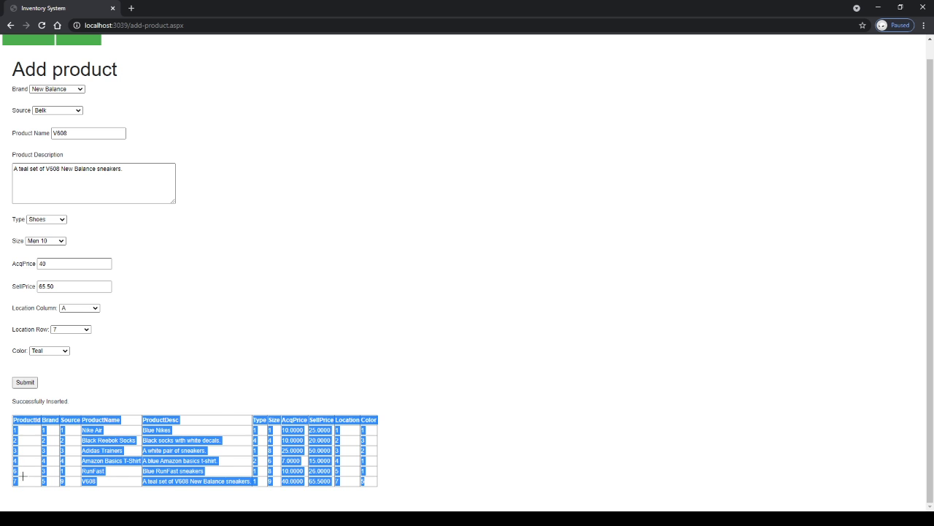
left_click_drag(23, 476, 387, 480)
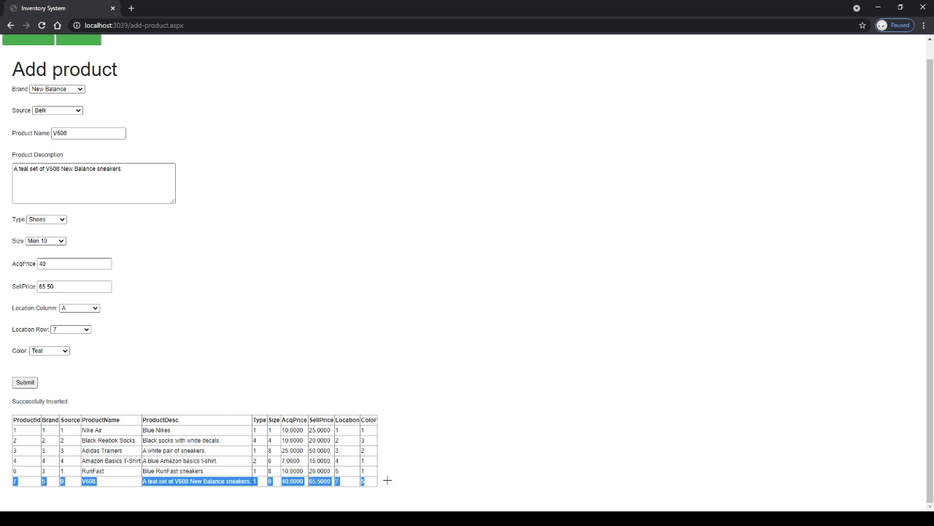
left_click(455, 326)
scroll(474, 307, "up", 1)
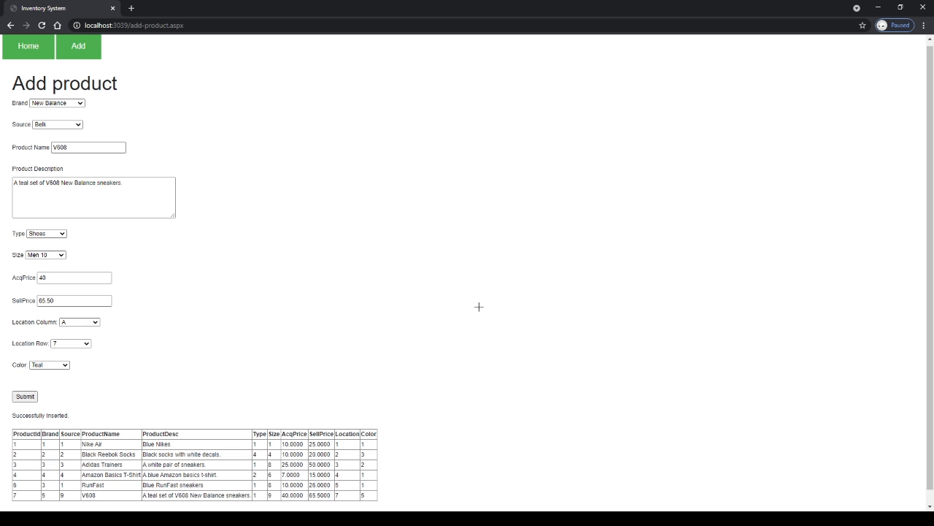
Return to the home page and search the inventory for "Teal"
left_click(26, 57)
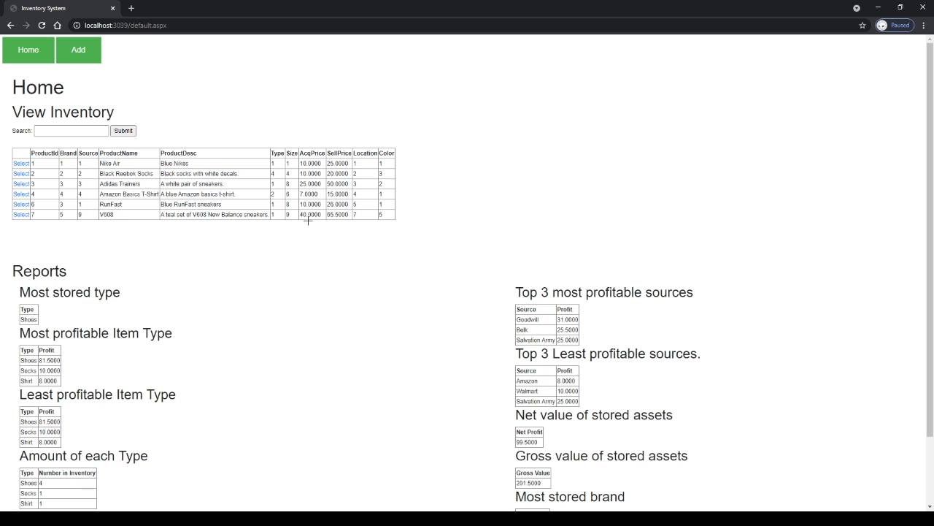
left_click(72, 130)
type("Teal")
key("Return")
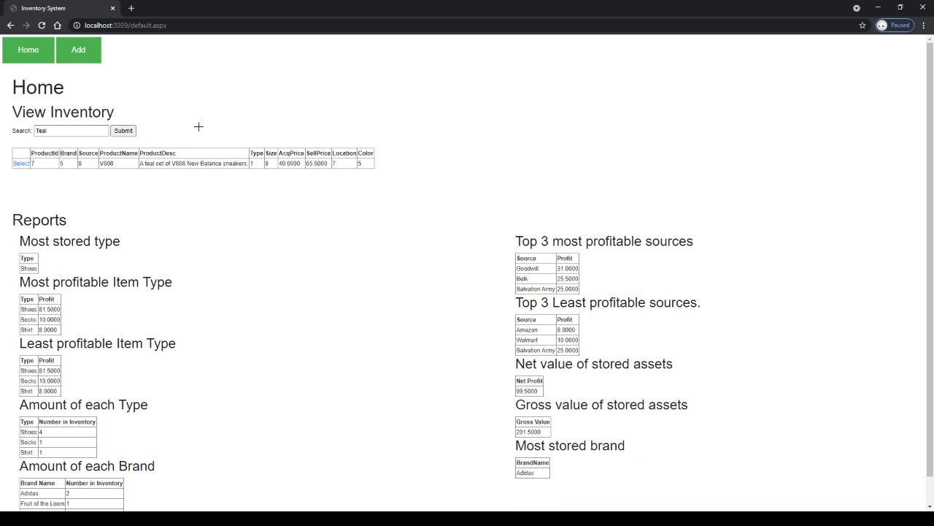
Search the inventory for "New Balance", and clear the search to list all products
double_click(79, 129)
type("New Balance")
left_click_drag(81, 130, 29, 127)
key("BackSpace")
left_click(146, 205)
left_click(128, 136)
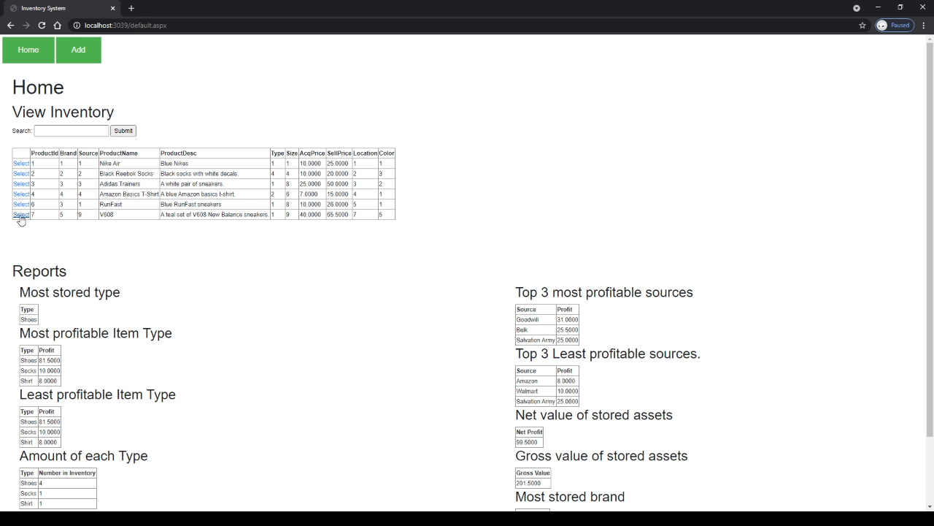
Select the V608 product, delete its record, and refresh the inventory list with an empty search
left_click(20, 215)
scroll(252, 276, "down", 2)
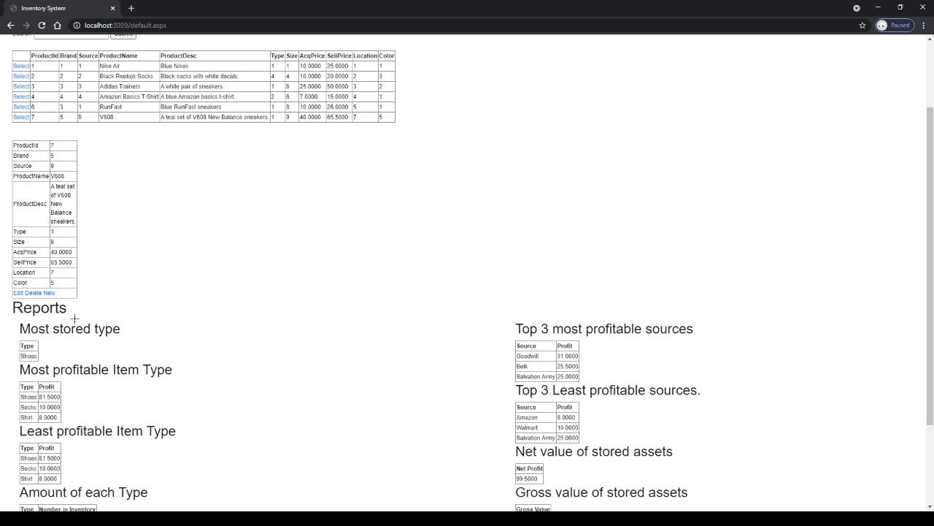
left_click(34, 293)
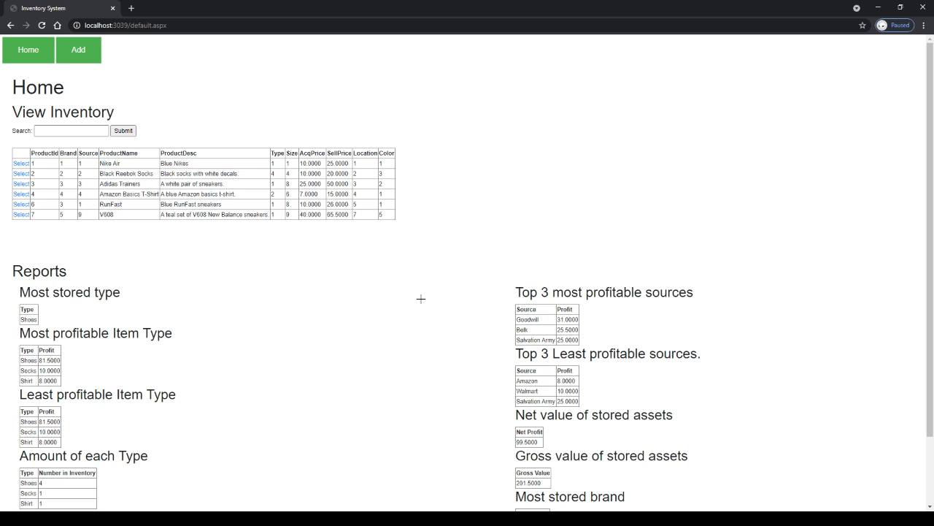
left_click(123, 131)
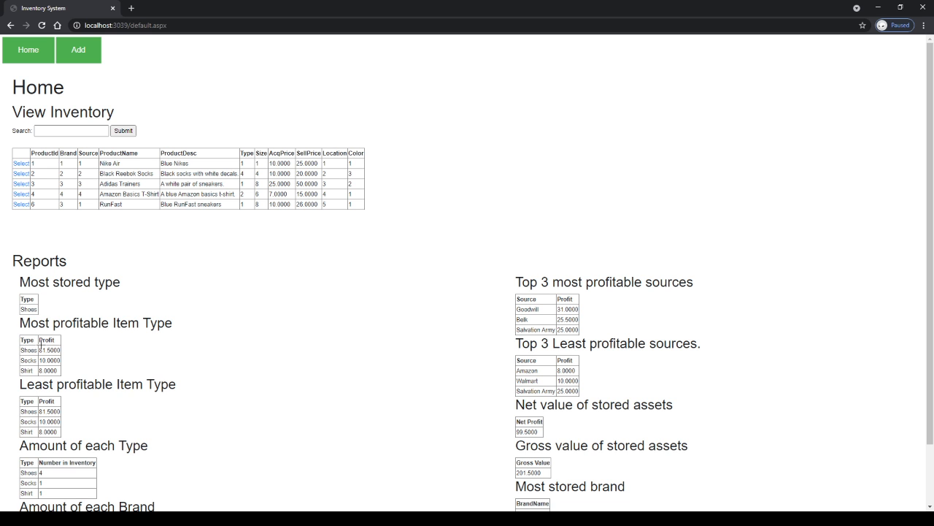
scroll(399, 322, "down", 2)
scroll(417, 330, "up", 2)
scroll(477, 348, "down", 2)
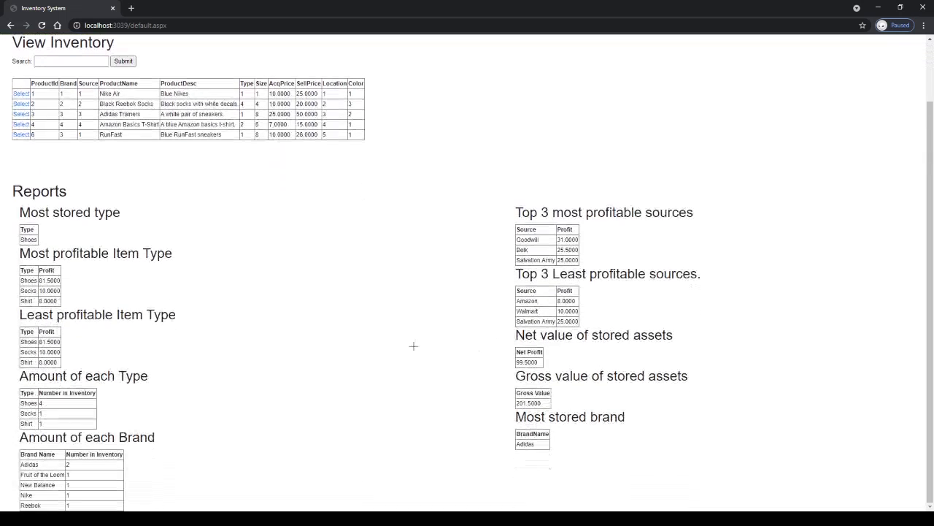
scroll(416, 346, "up", 1)
scroll(382, 346, "down", 1)
scroll(388, 336, "up", 2)
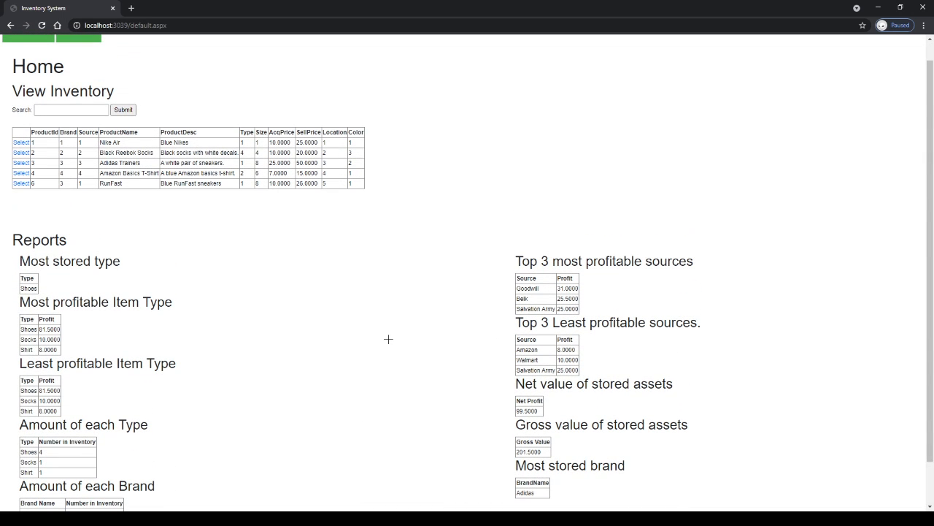